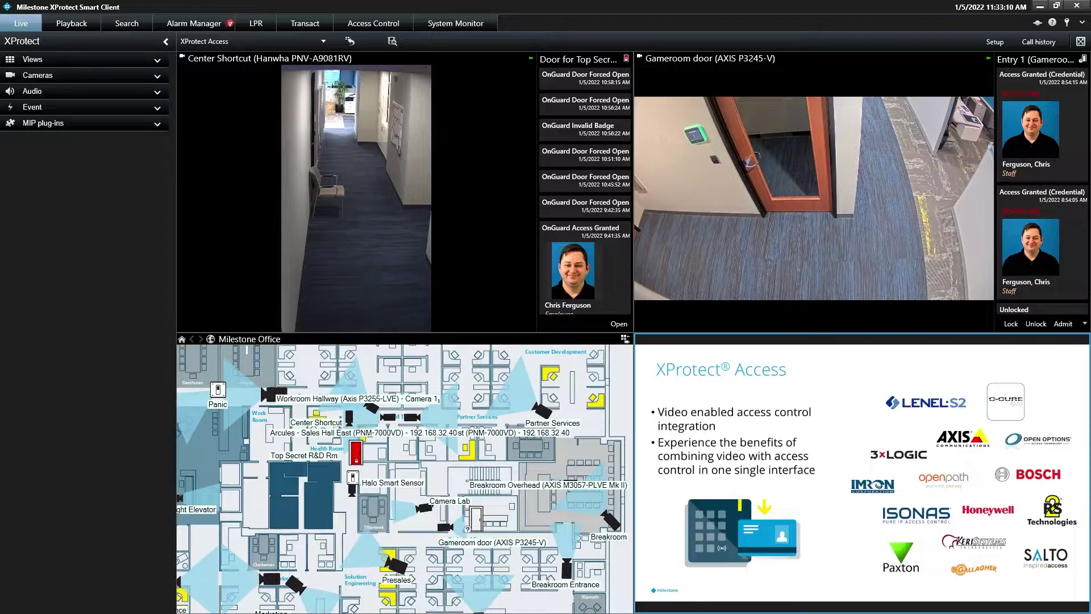
# Replay corridor and Gameroom door footage of the access grants, then return both cameras to live
pyautogui.doubleClick(842, 405)
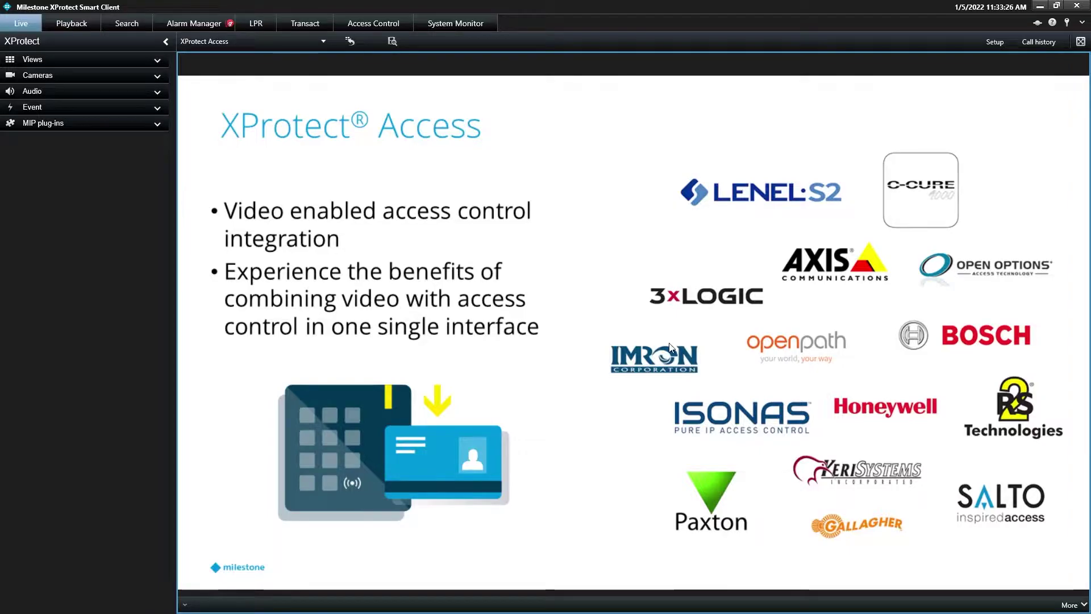
pyautogui.doubleClick(640, 326)
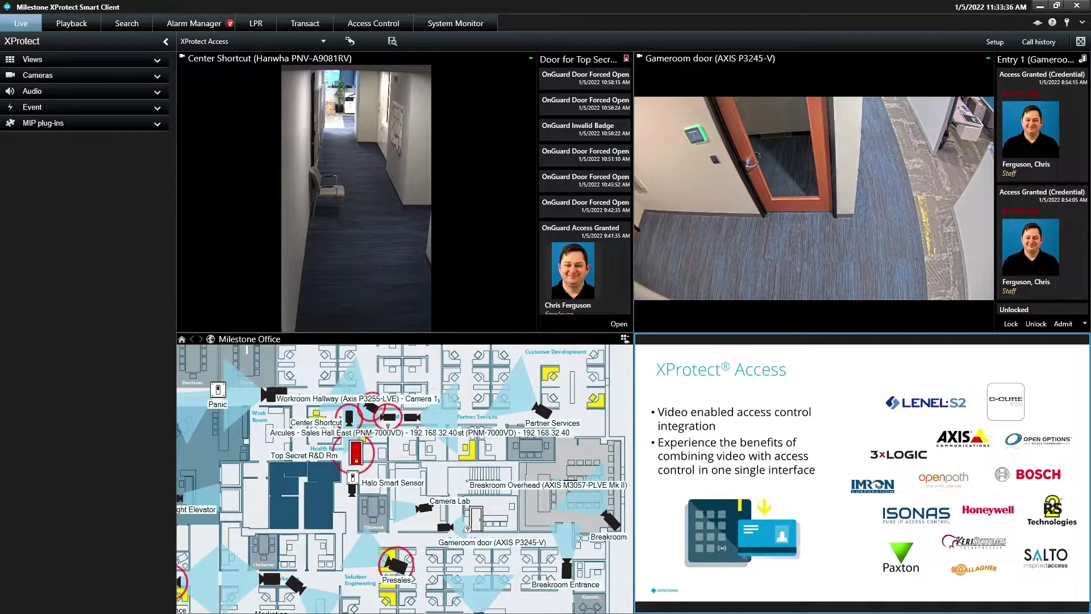
pyautogui.moveTo(503, 274)
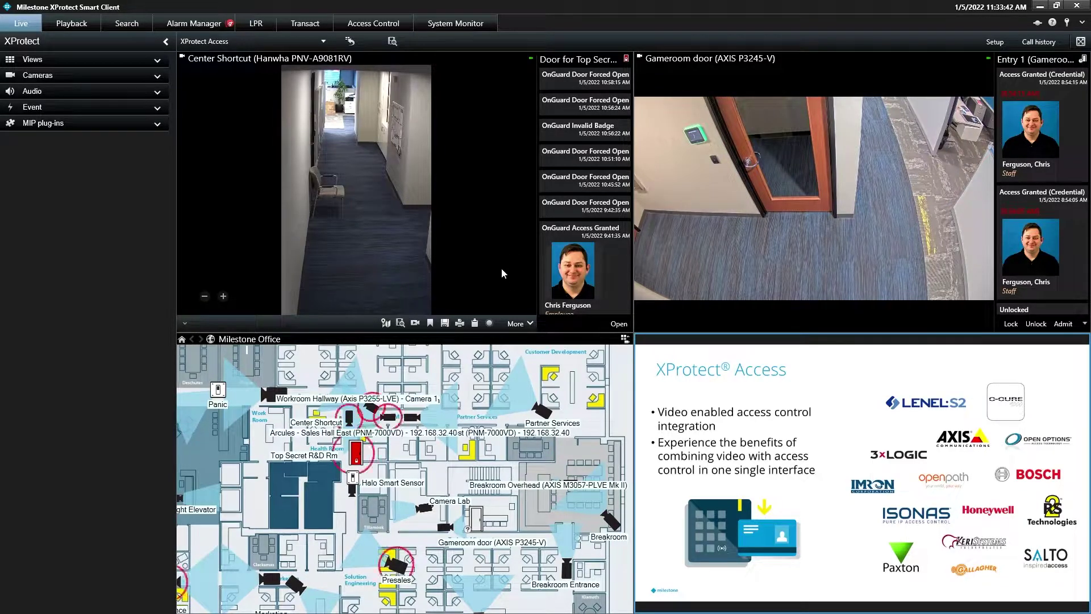
pyautogui.click(578, 269)
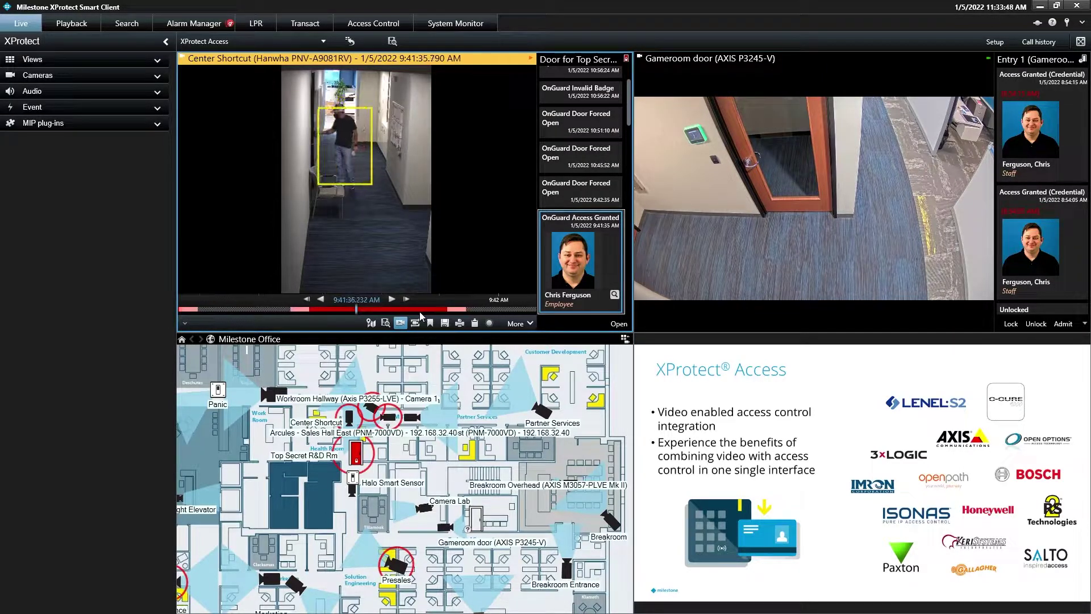
pyautogui.click(1036, 246)
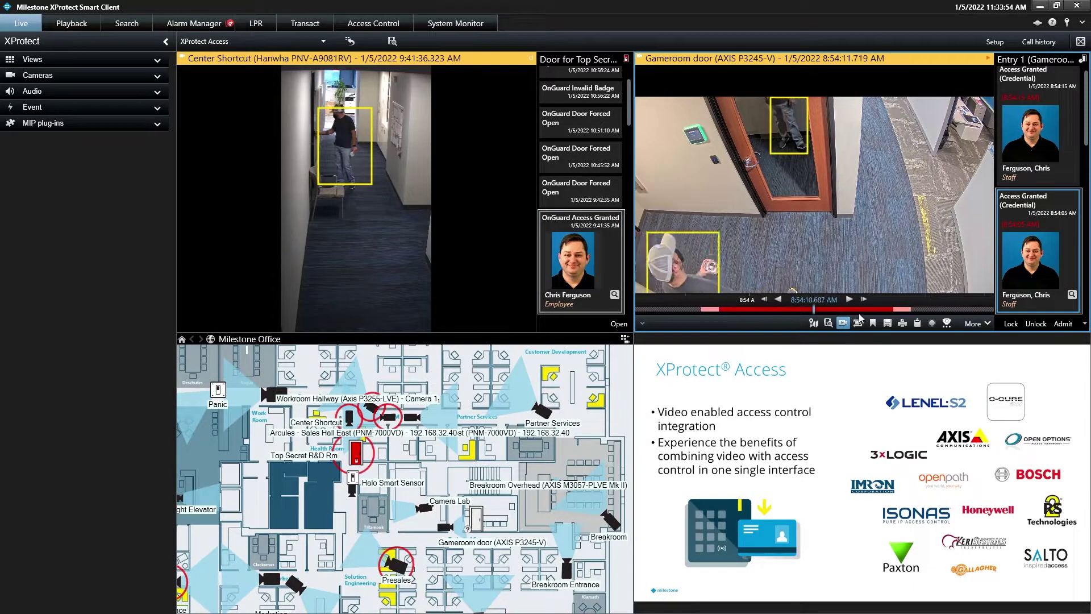
pyautogui.moveTo(879, 313); pyautogui.dragTo(885, 315)
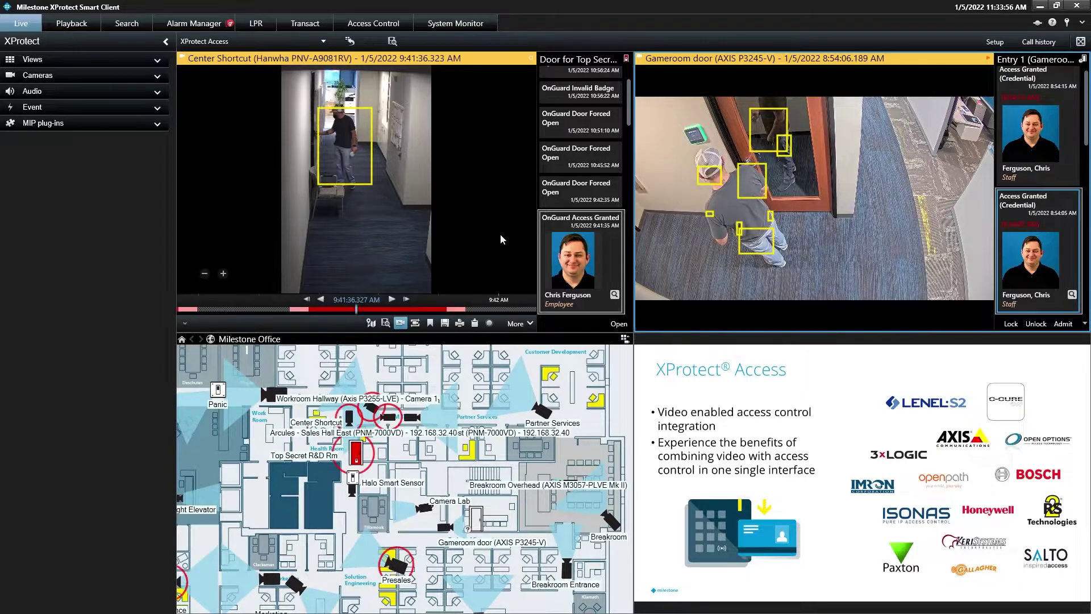
pyautogui.moveTo(356, 192)
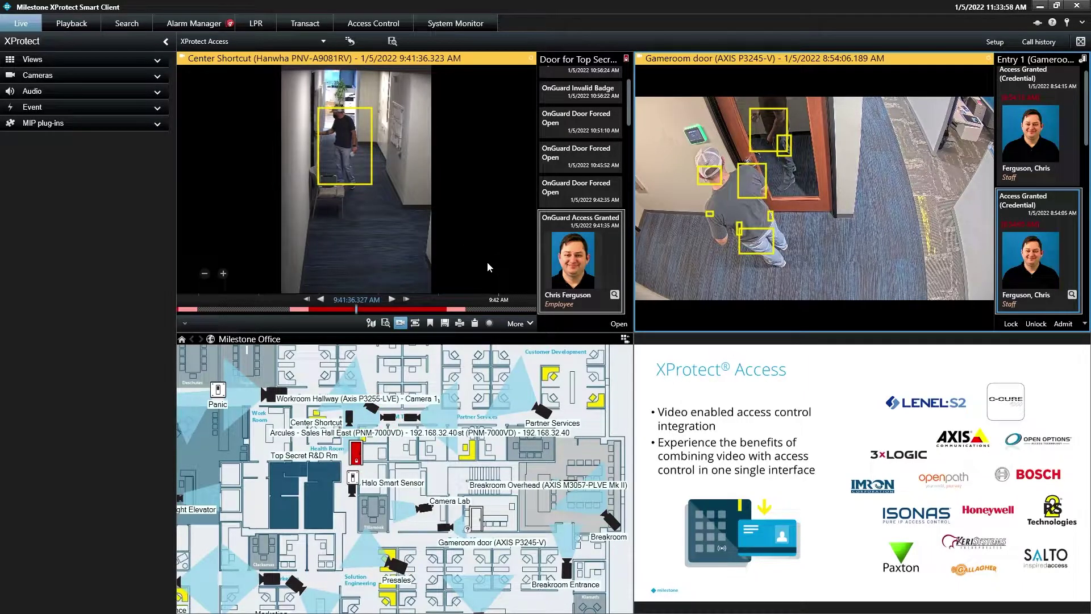
pyautogui.click(403, 326)
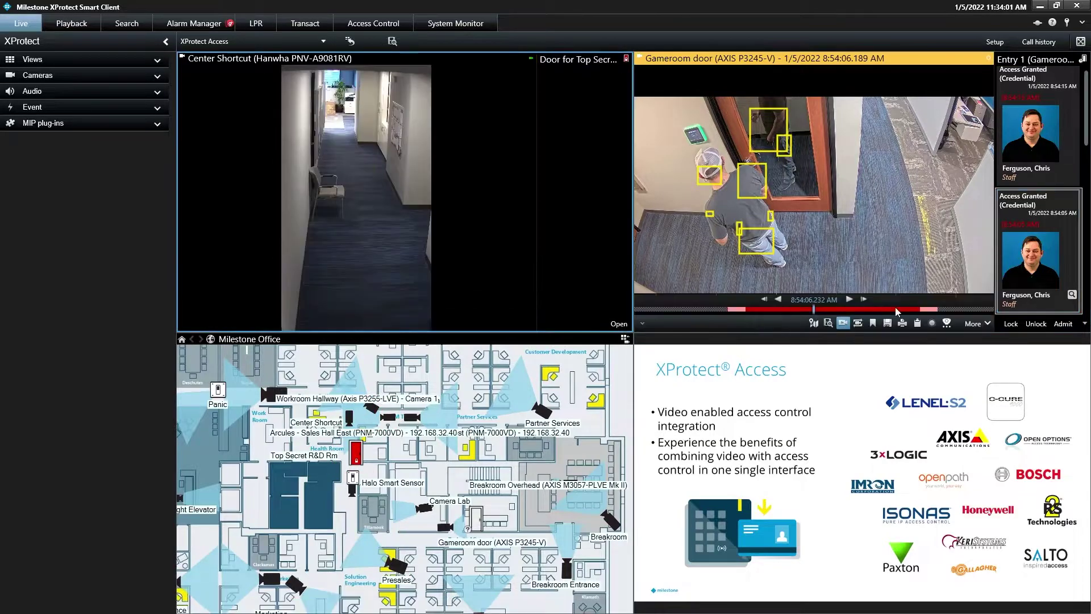
pyautogui.click(843, 323)
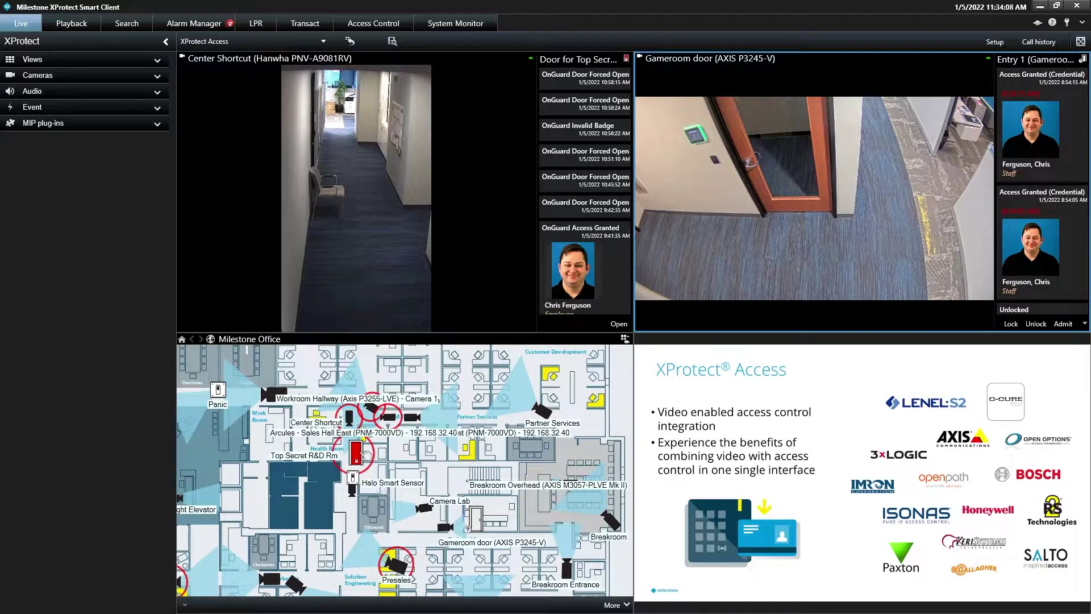
# Zoom the Center Shortcut camera and open the red Top Secret R&D Rm door from the map
pyautogui.click(342, 226)
pyautogui.scroll(3, 341, 225)
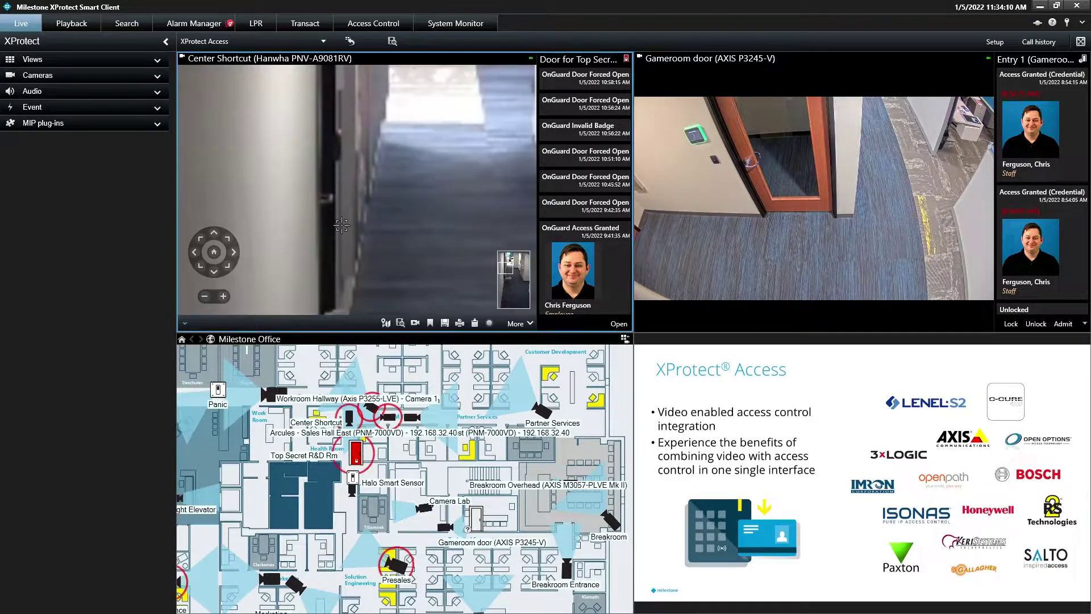
pyautogui.click(385, 345)
pyautogui.rightClick(358, 449)
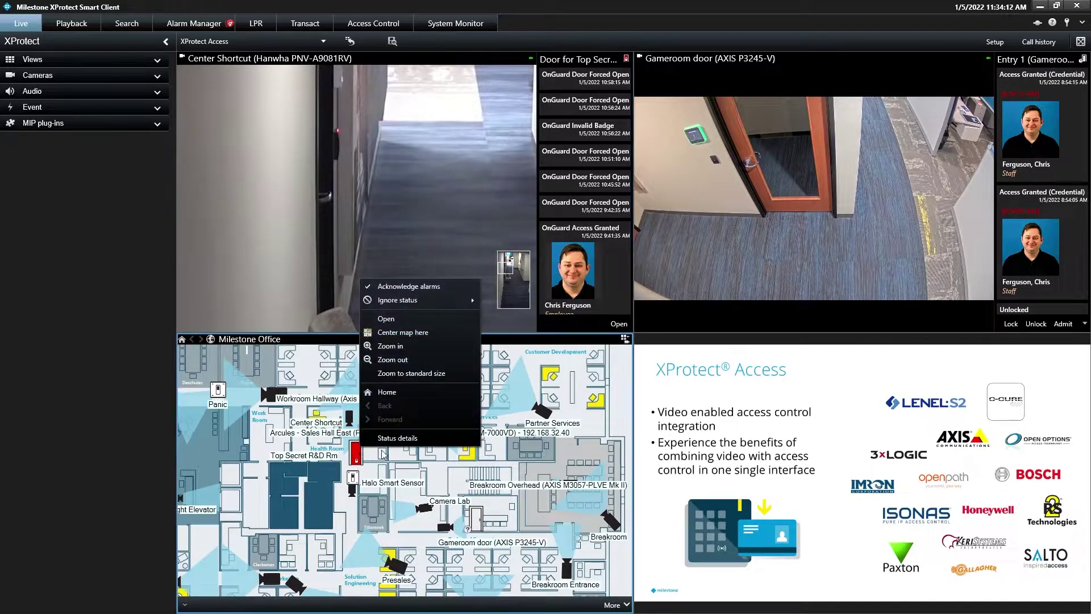
pyautogui.click(386, 318)
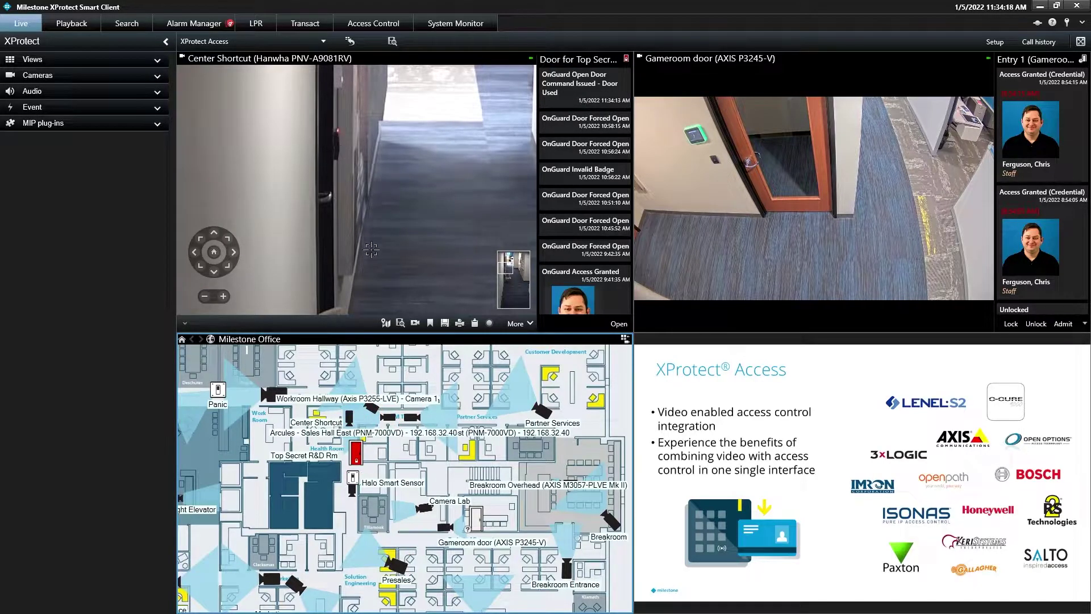
pyautogui.scroll(-5, 379, 257)
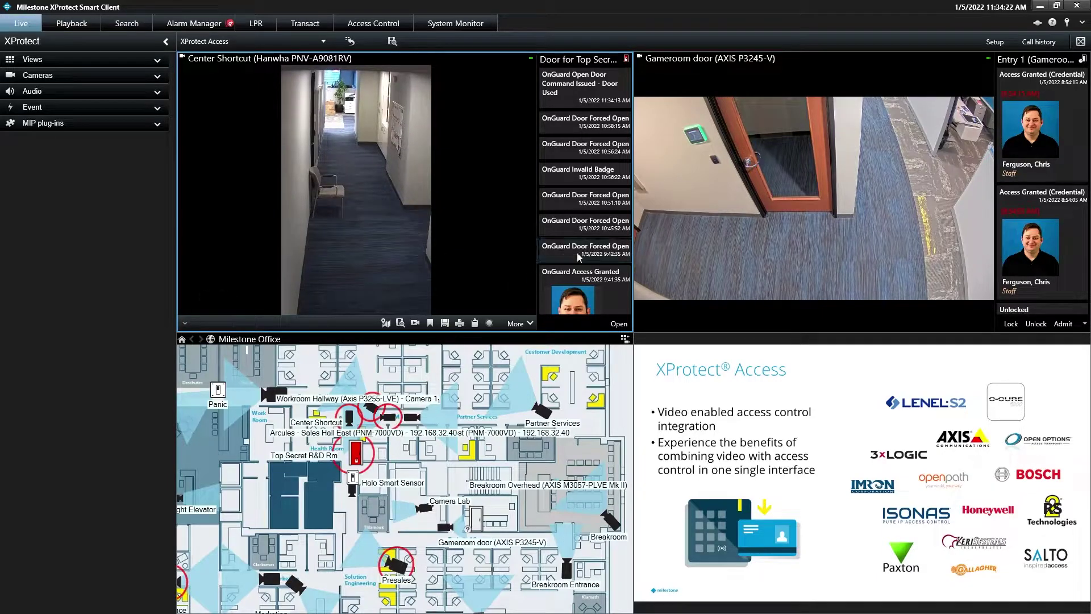
# Replay the corridor access-granted event and investigate that cardholder's events in Access Control
pyautogui.click(572, 296)
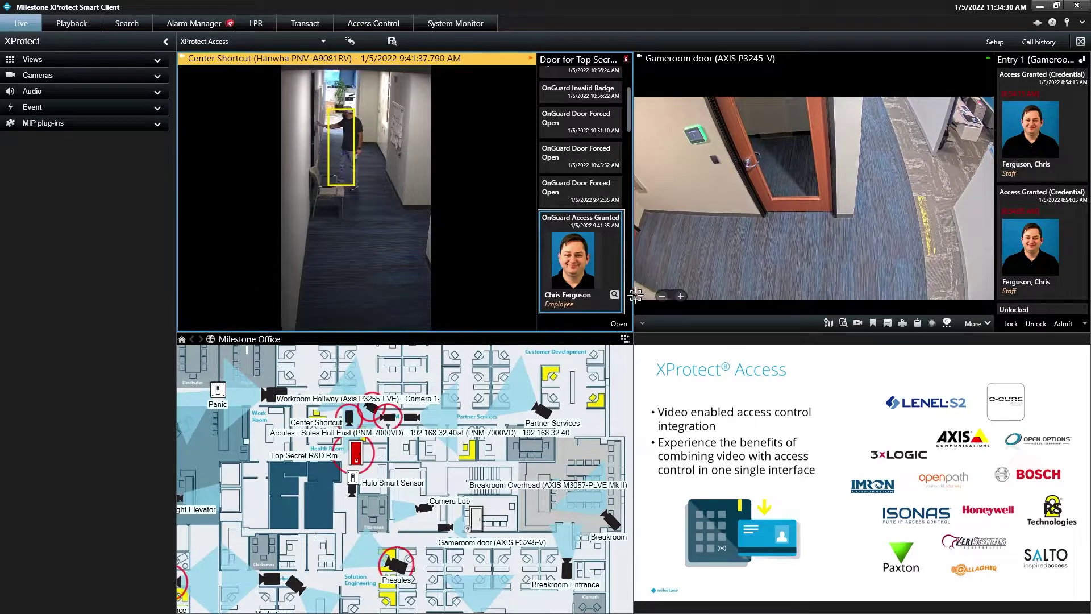
pyautogui.click(581, 311)
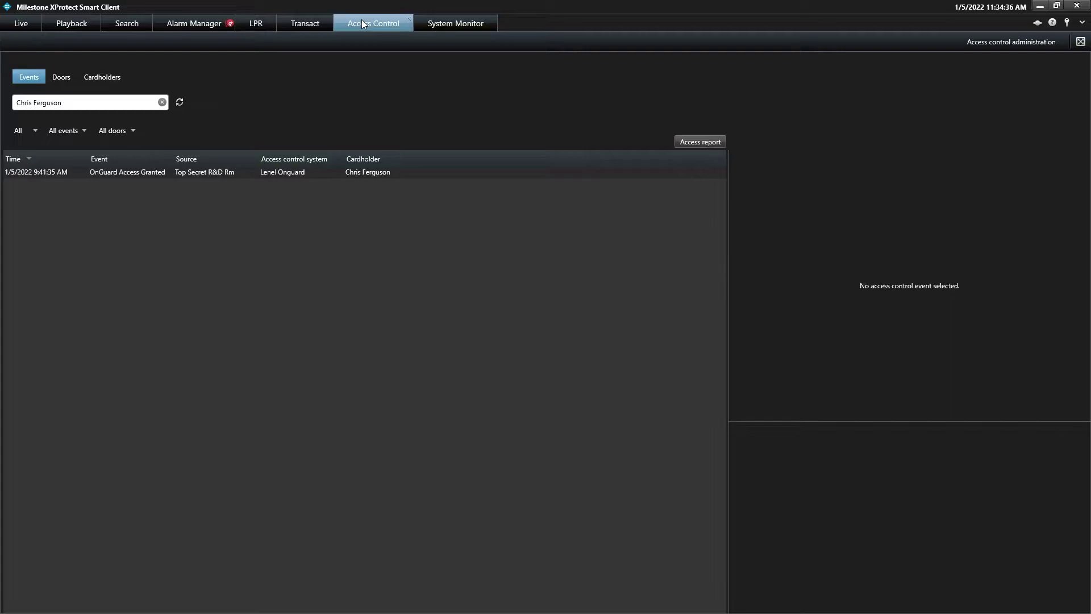
pyautogui.click(280, 173)
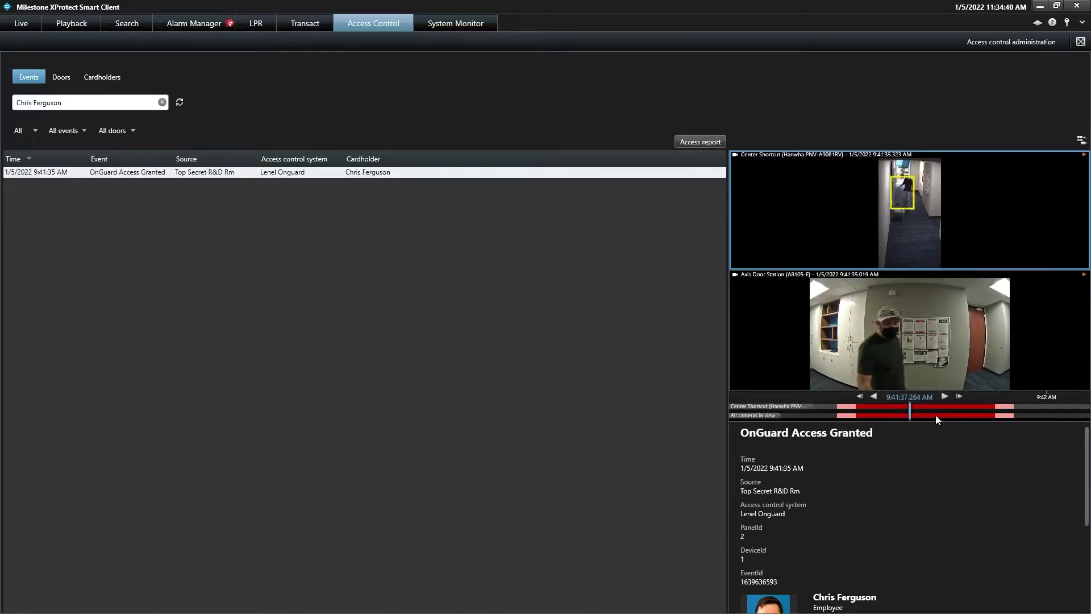
pyautogui.moveTo(953, 416); pyautogui.dragTo(925, 414)
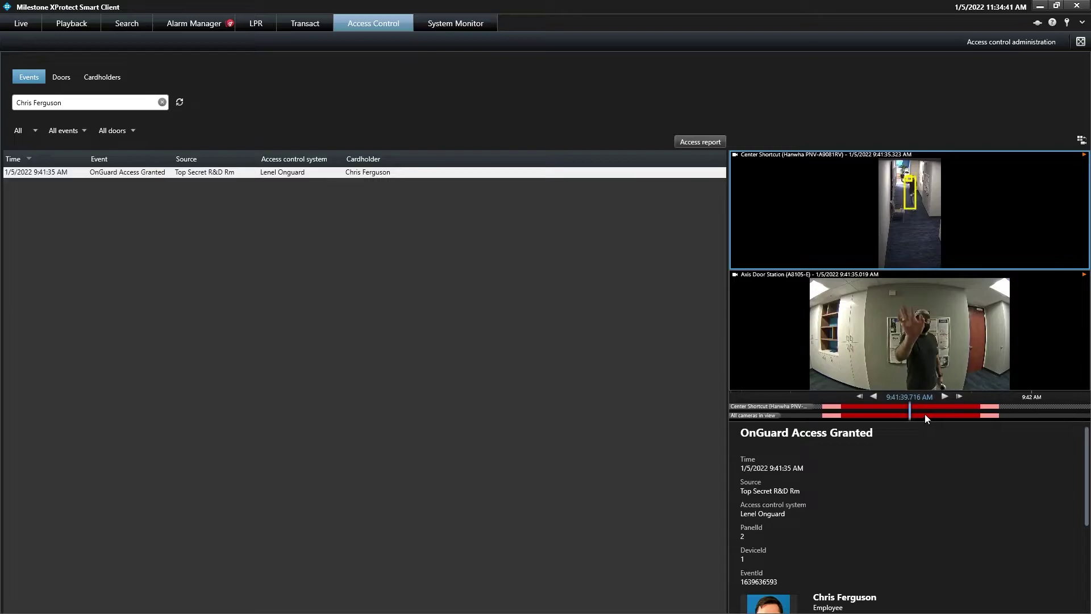
# Clear the cardholder filter and inspect the 8:54:15 and 8:52:59 AM access grant details
pyautogui.click(162, 102)
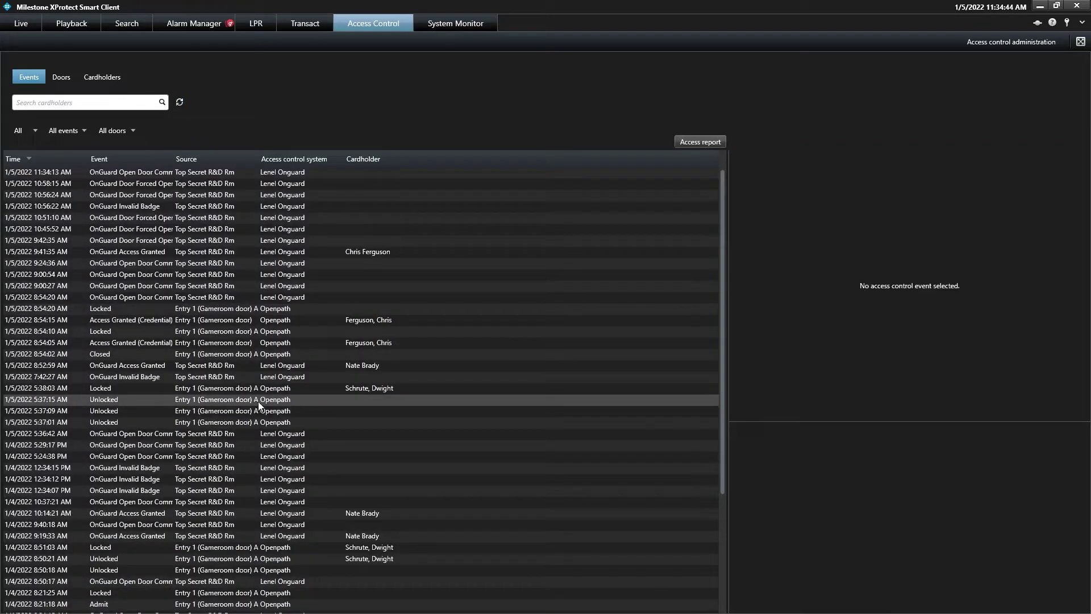
pyautogui.click(382, 319)
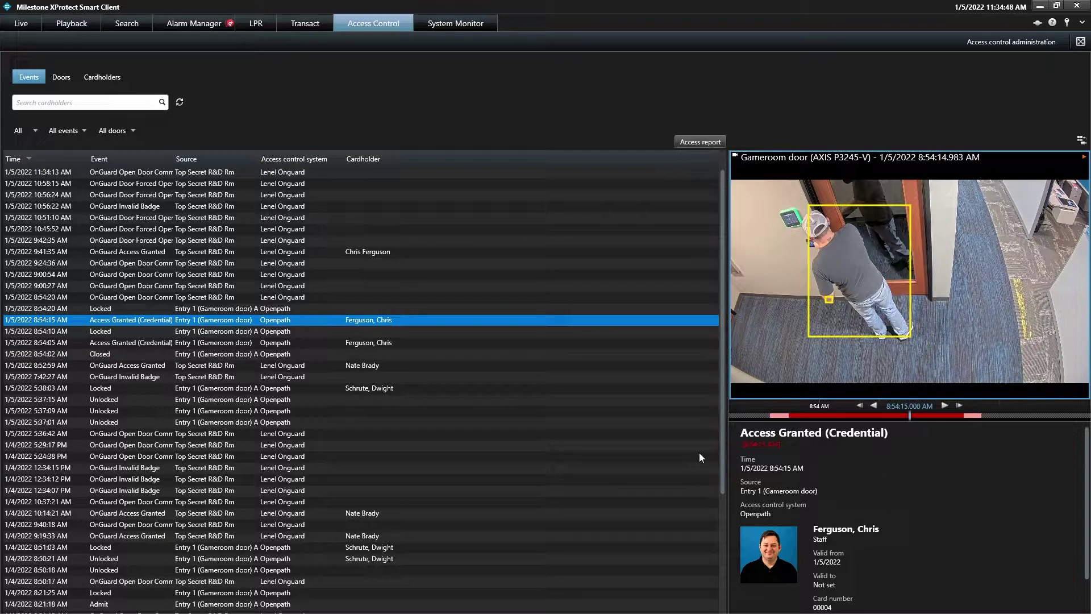
pyautogui.click(376, 366)
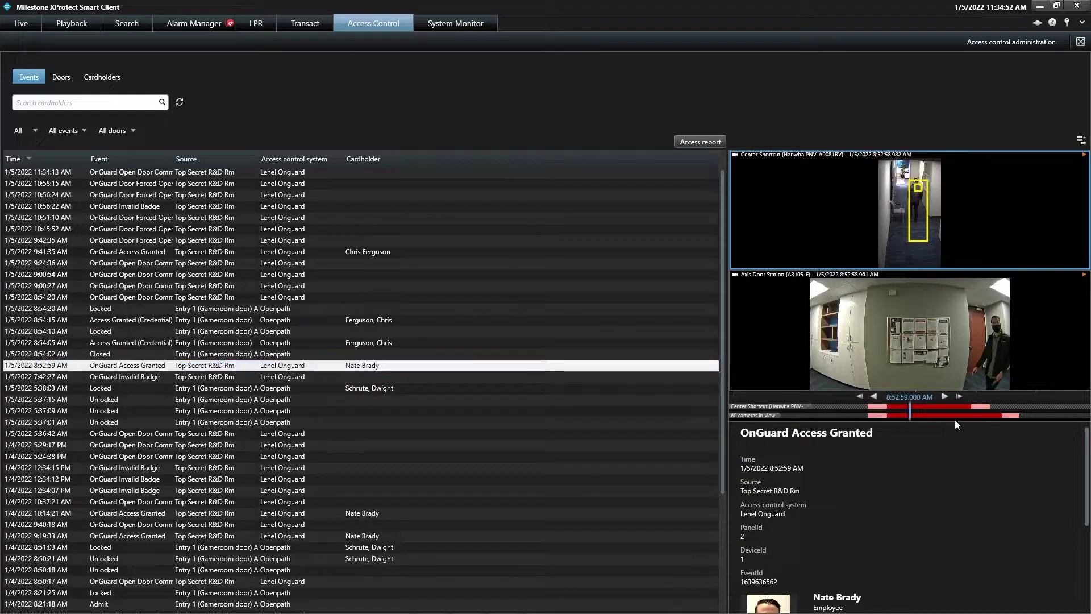
pyautogui.scroll(-3, 901, 541)
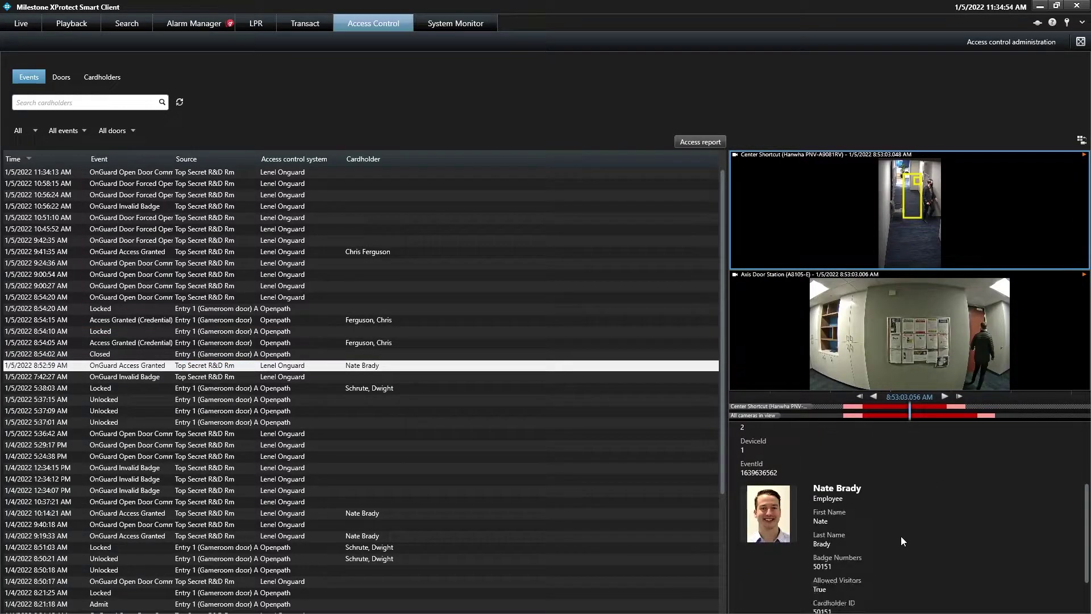
pyautogui.scroll(-1, 902, 537)
pyautogui.scroll(-1, 788, 487)
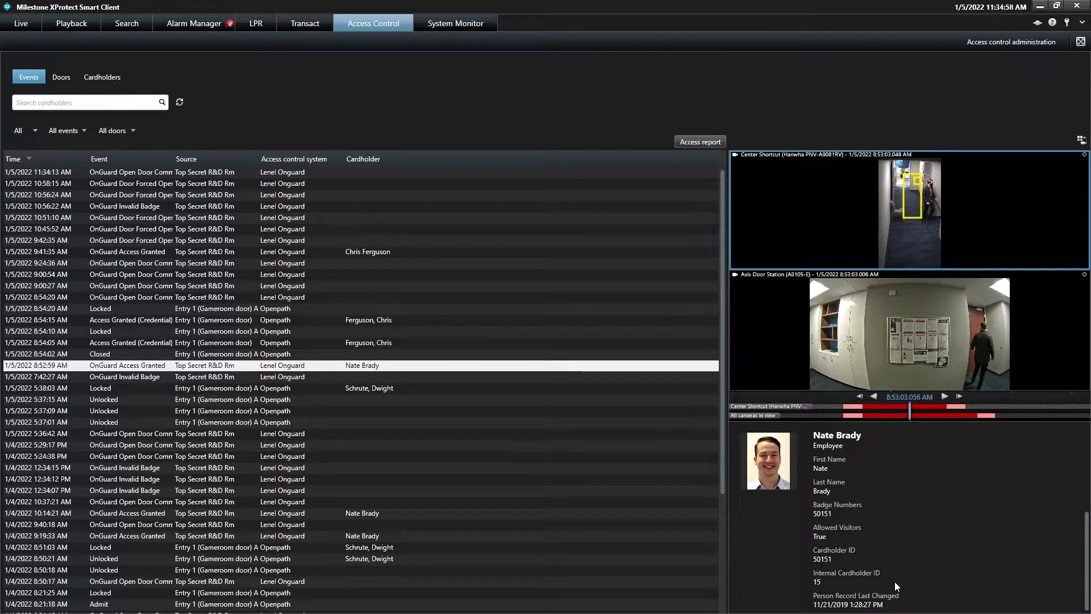
pyautogui.scroll(1, 887, 562)
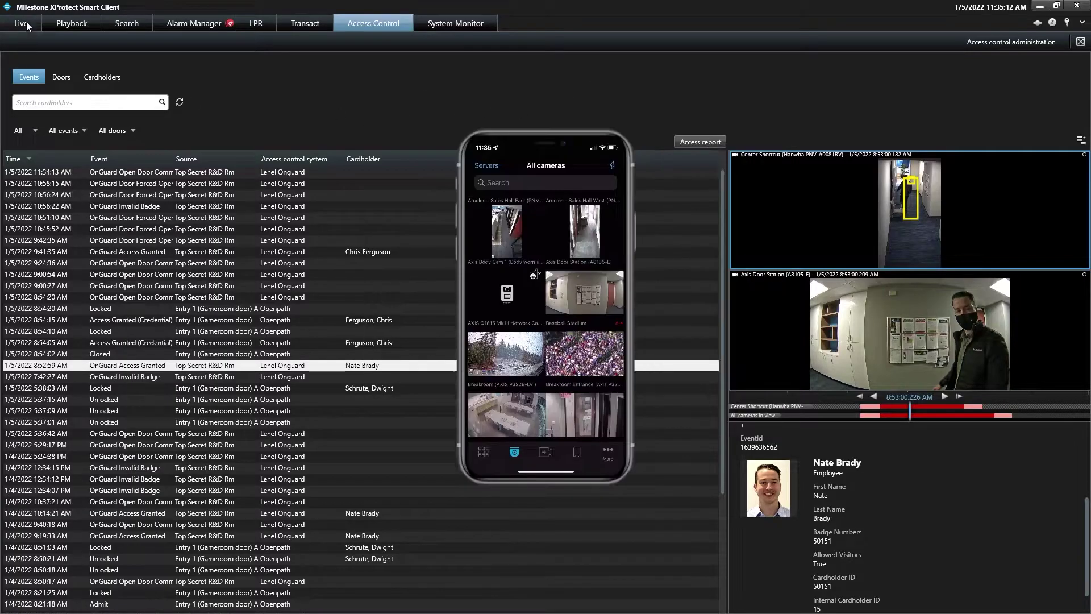
# Switch to live views, open the Top Secret R&D Rm door details, and zoom the Center Shortcut camera
pyautogui.click(21, 23)
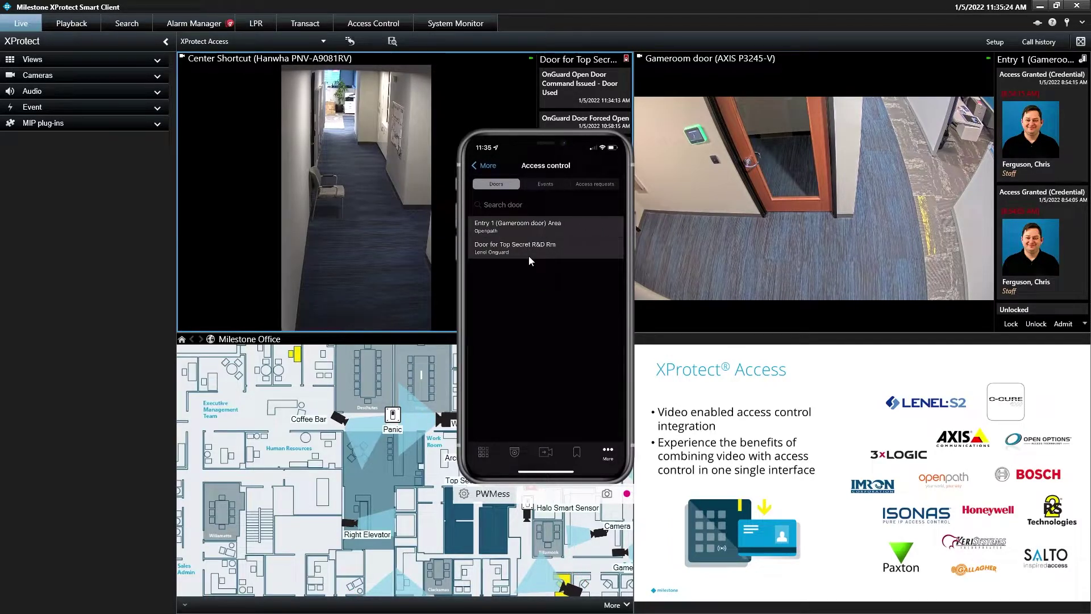
pyautogui.click(528, 256)
pyautogui.moveTo(358, 196)
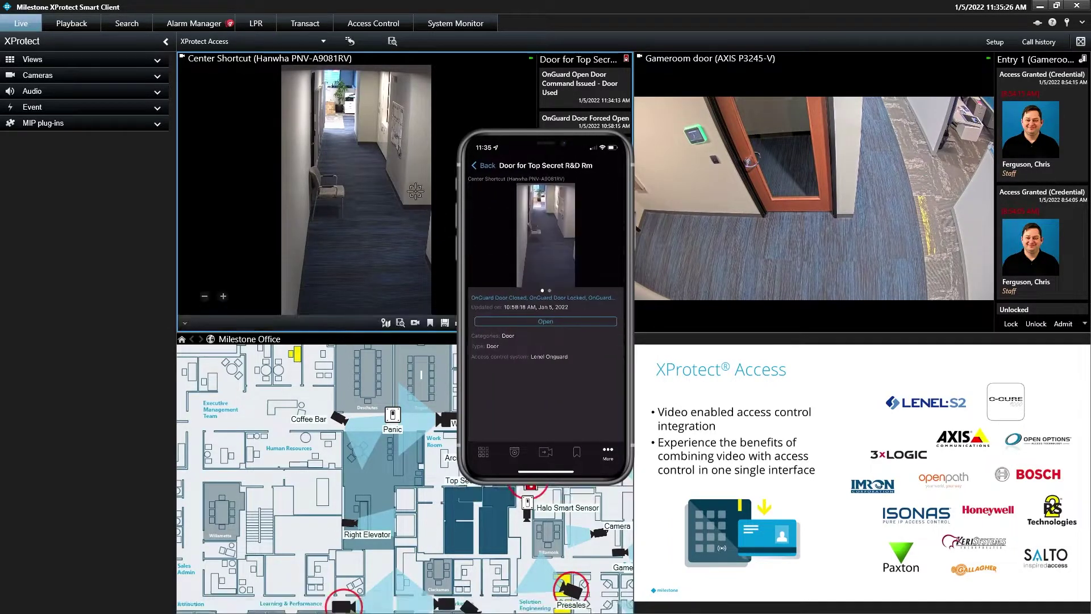
pyautogui.moveTo(332, 161); pyautogui.dragTo(333, 162)
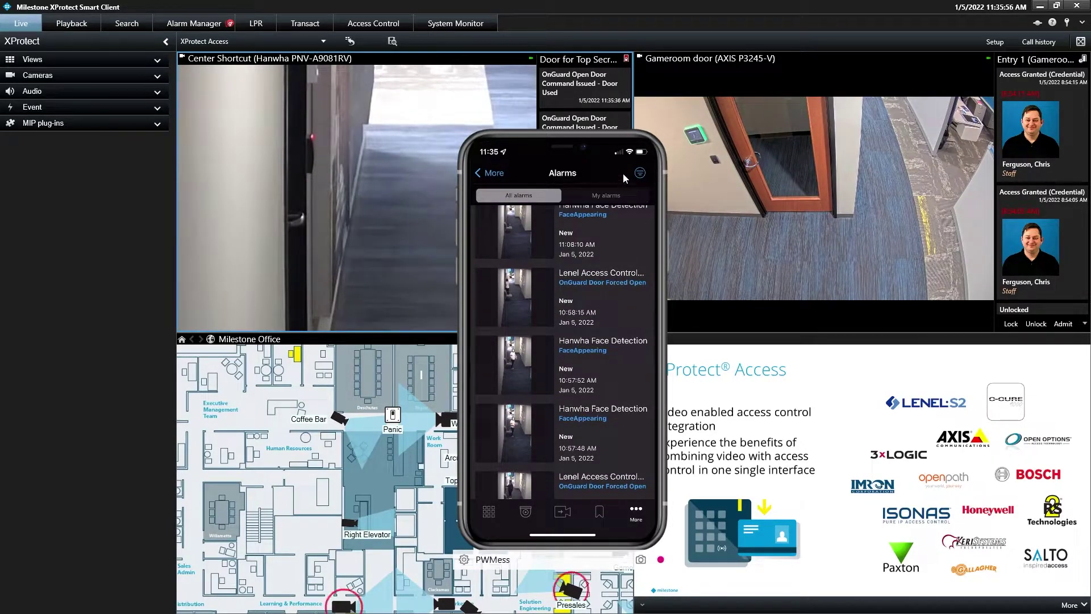
# Activate the Lenel Access Request event, close its notification, and enlarge the Center Shortcut camera
pyautogui.click(152, 107)
pyautogui.click(12, 126)
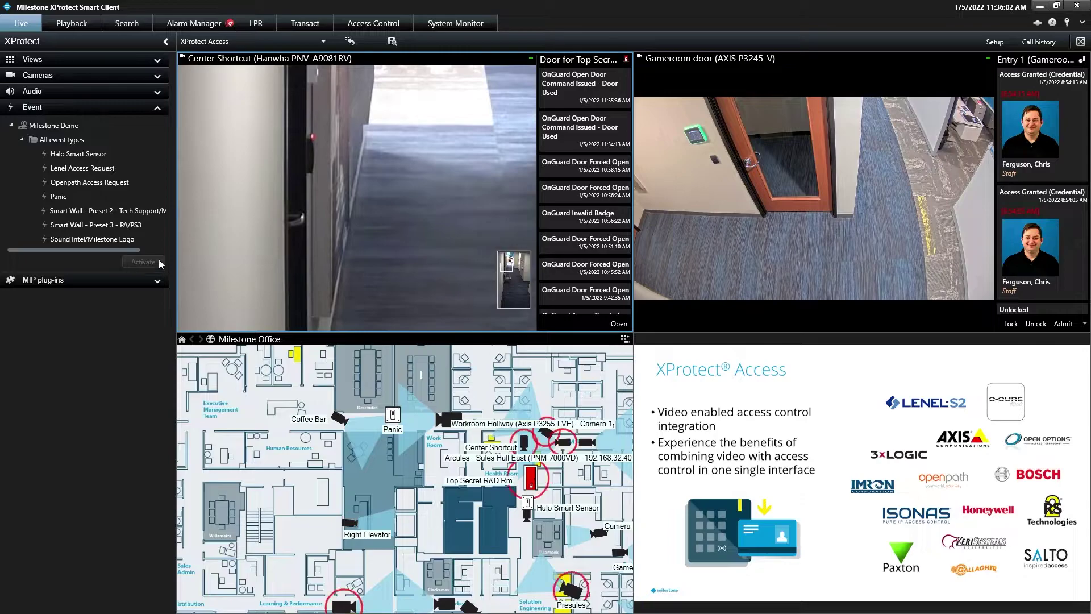
pyautogui.click(108, 168)
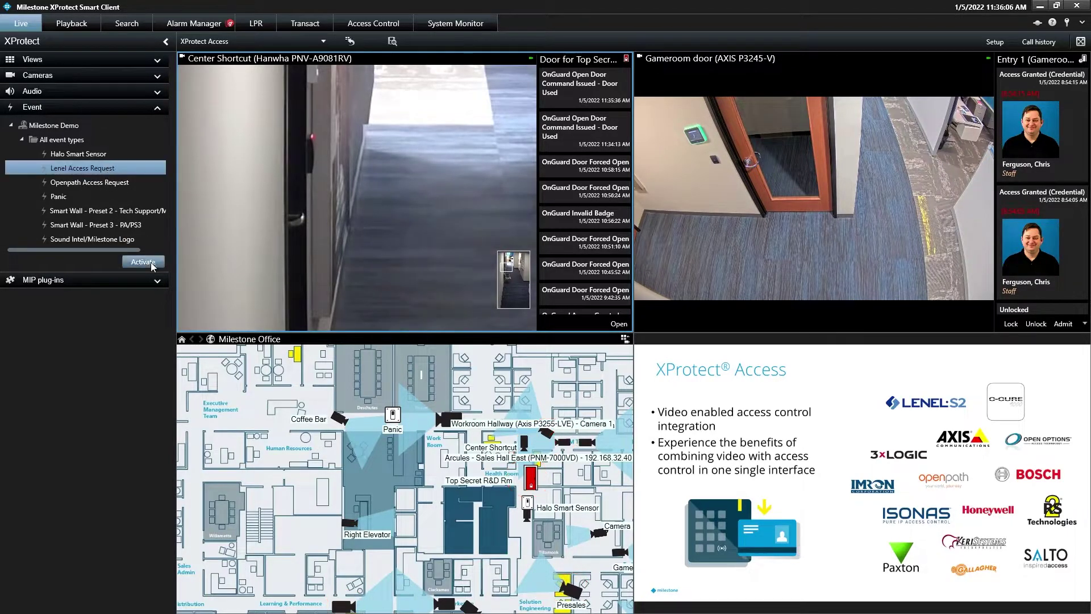
pyautogui.click(150, 264)
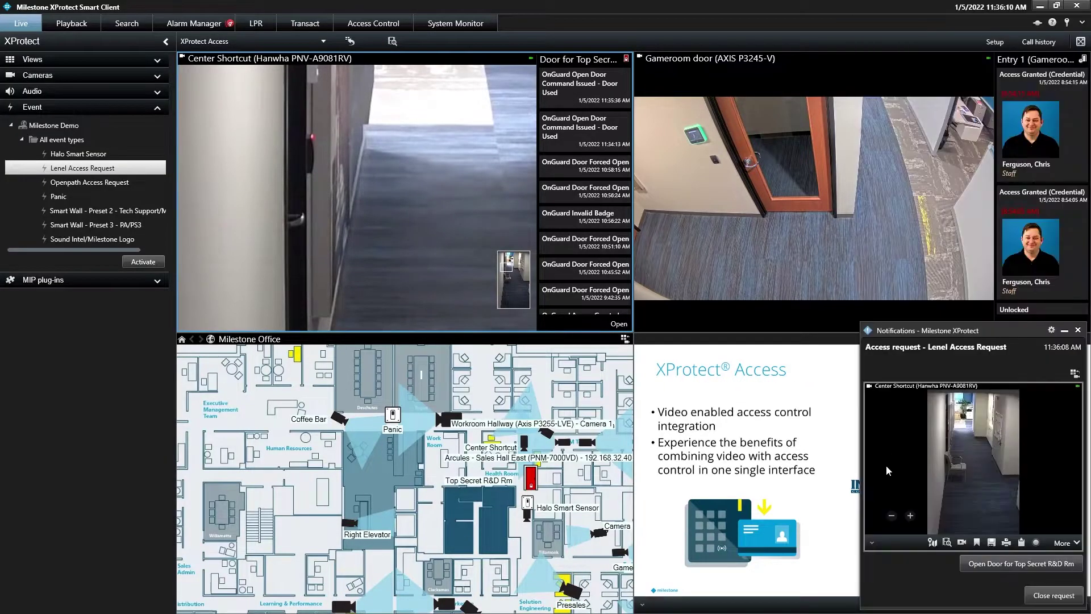
pyautogui.click(1054, 596)
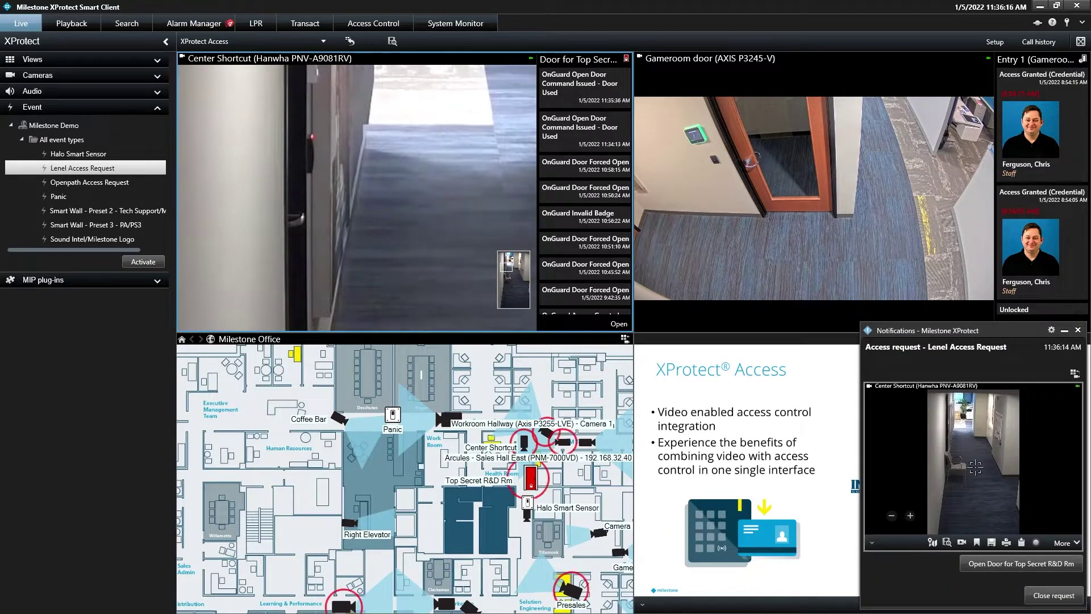
pyautogui.click(1053, 595)
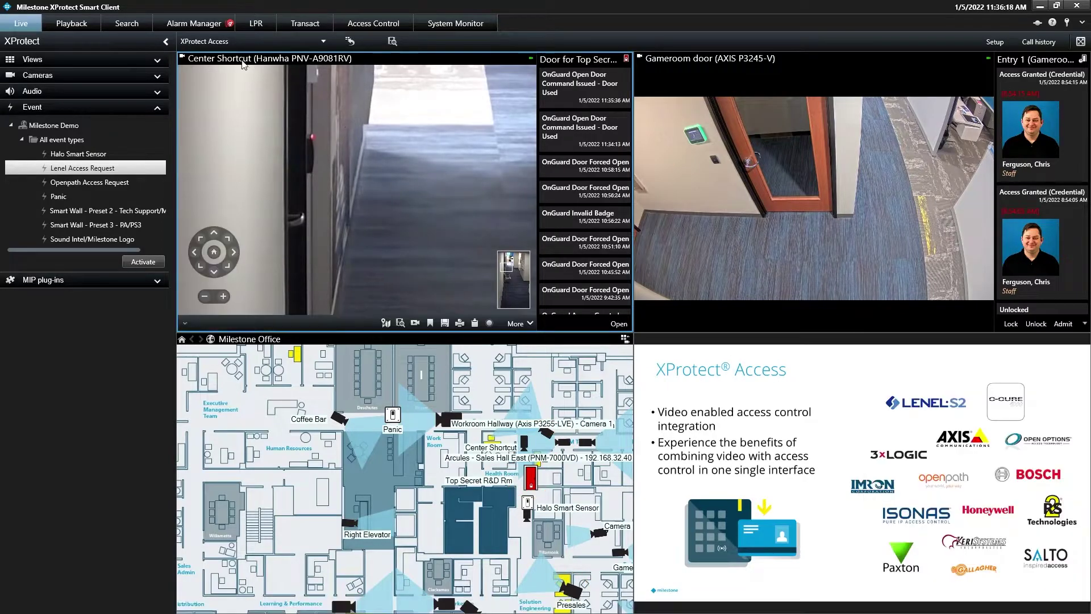
pyautogui.doubleClick(421, 284)
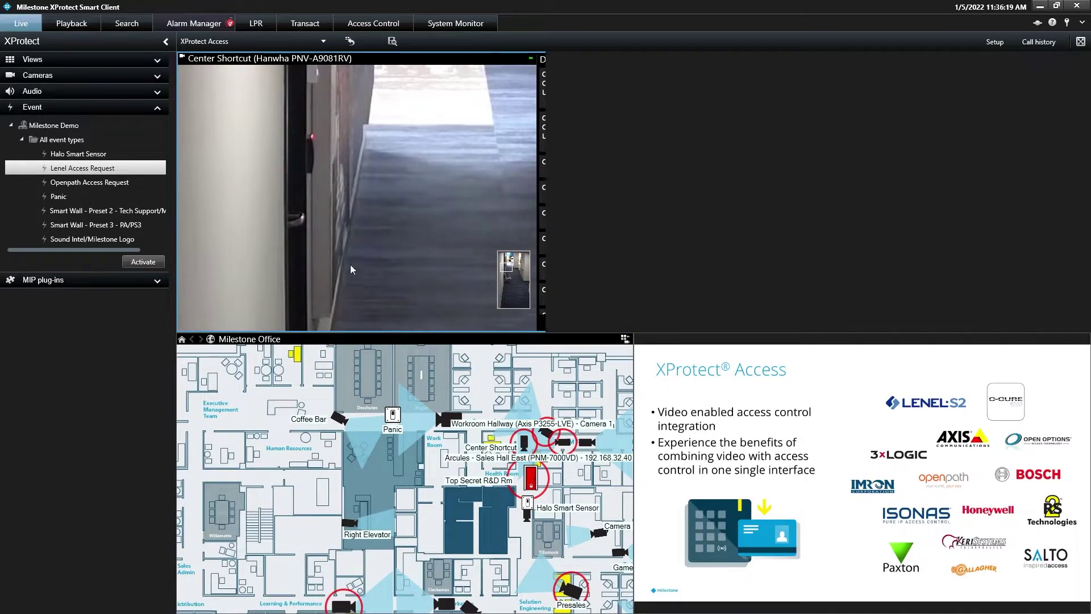
# Review the Door Forced Open alarm's map and rewound video in Alarm Manager, then return to Live
pyautogui.click(193, 23)
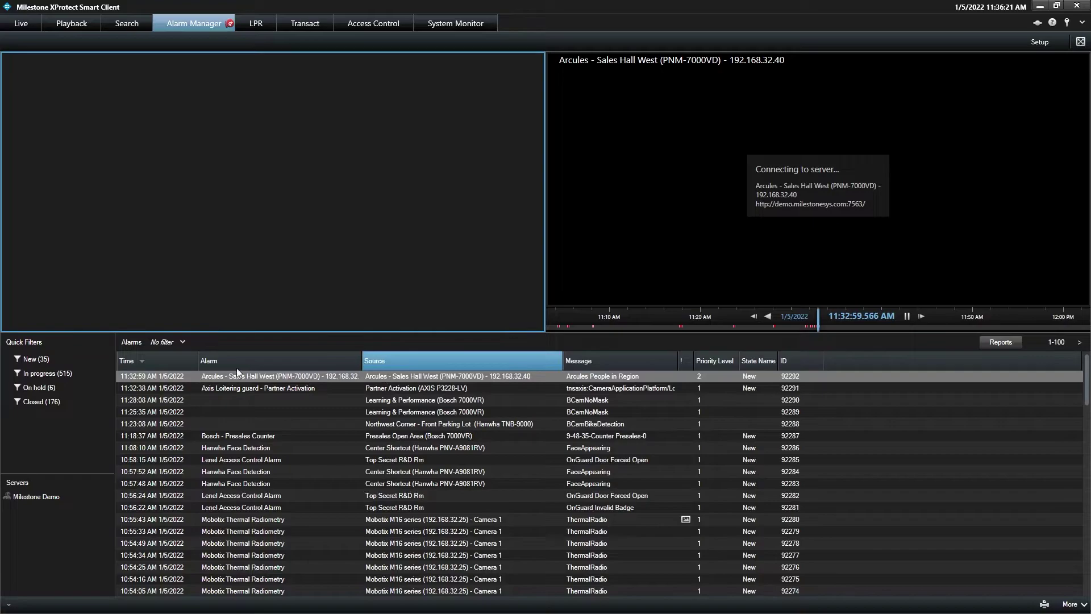
pyautogui.click(656, 459)
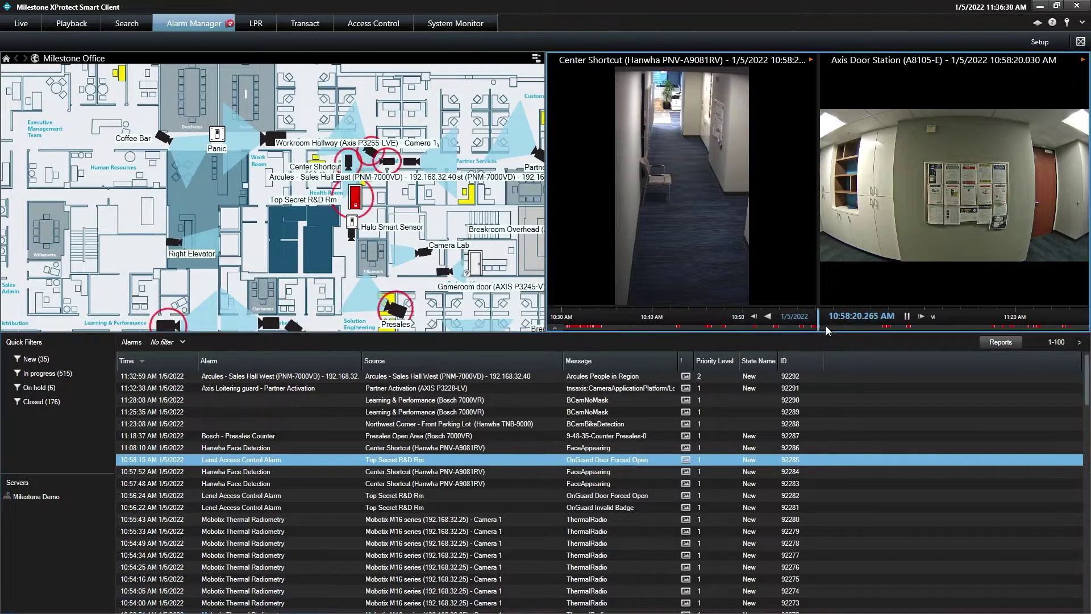
pyautogui.scroll(3, 827, 326)
pyautogui.moveTo(826, 326)
pyautogui.mouseDown()
pyautogui.moveTo(939, 325)
pyautogui.moveTo(842, 317)
pyautogui.mouseUp()
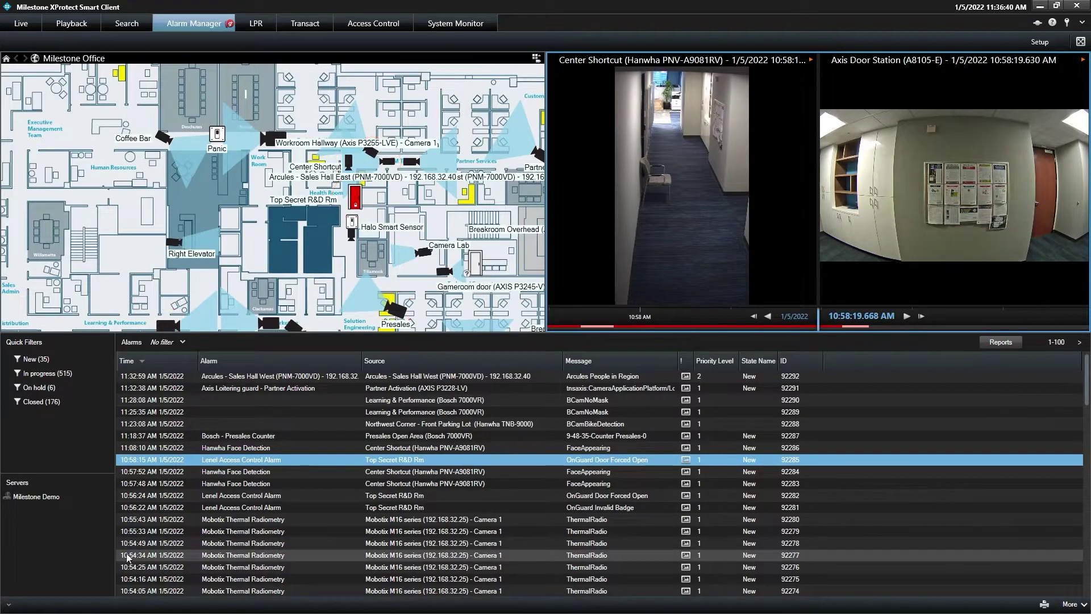
pyautogui.click(21, 23)
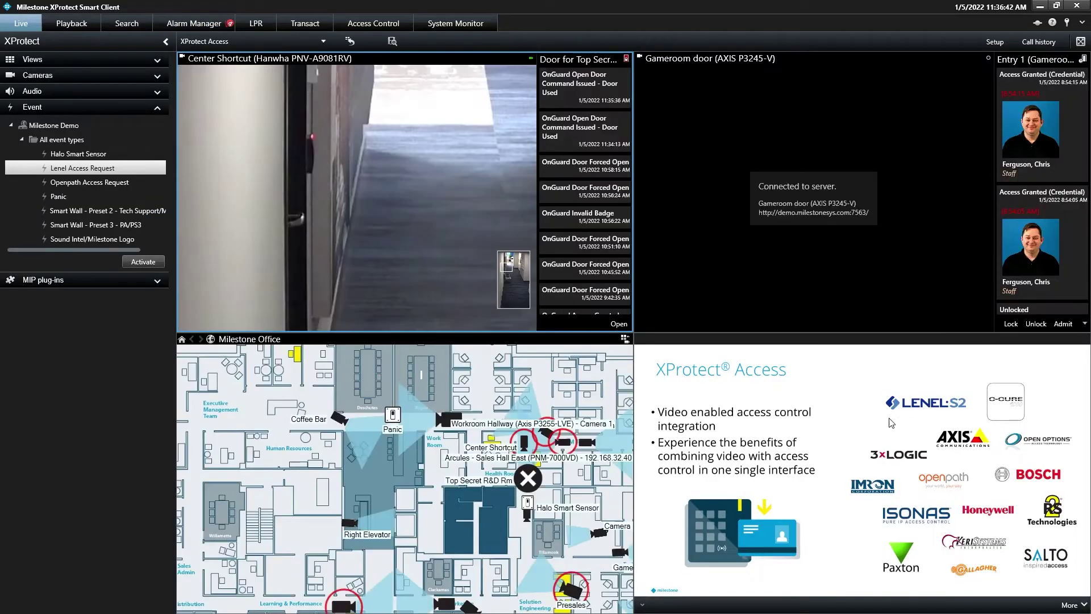
pyautogui.doubleClick(866, 436)
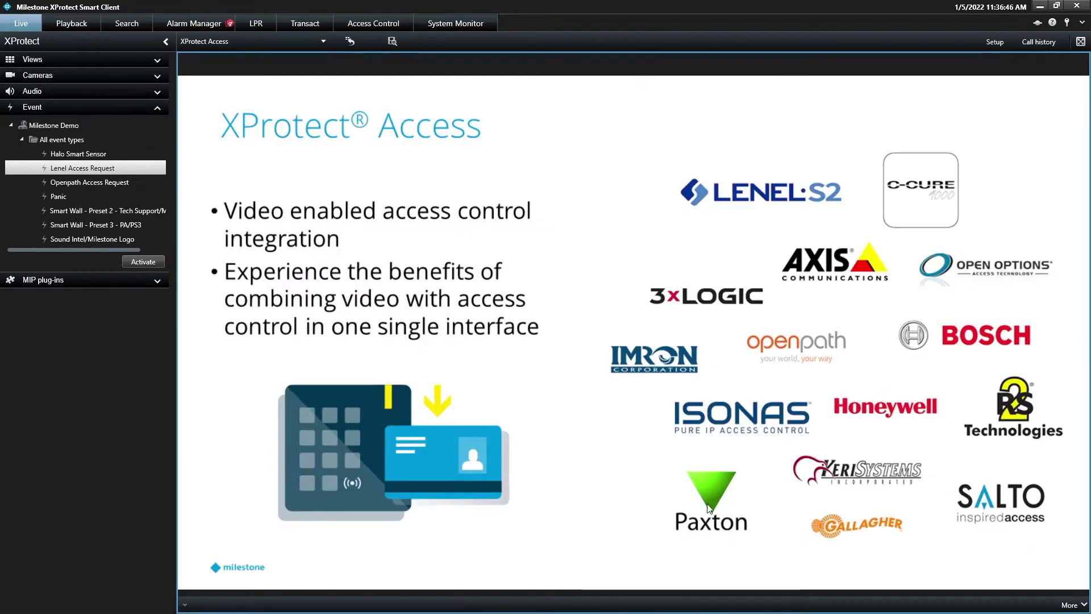
pyautogui.doubleClick(647, 399)
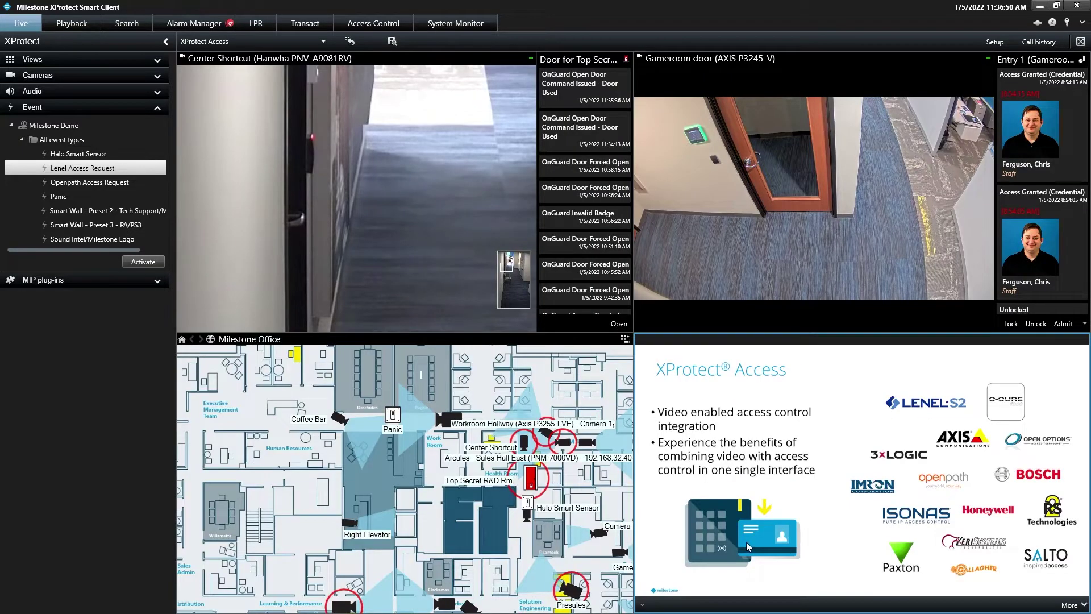